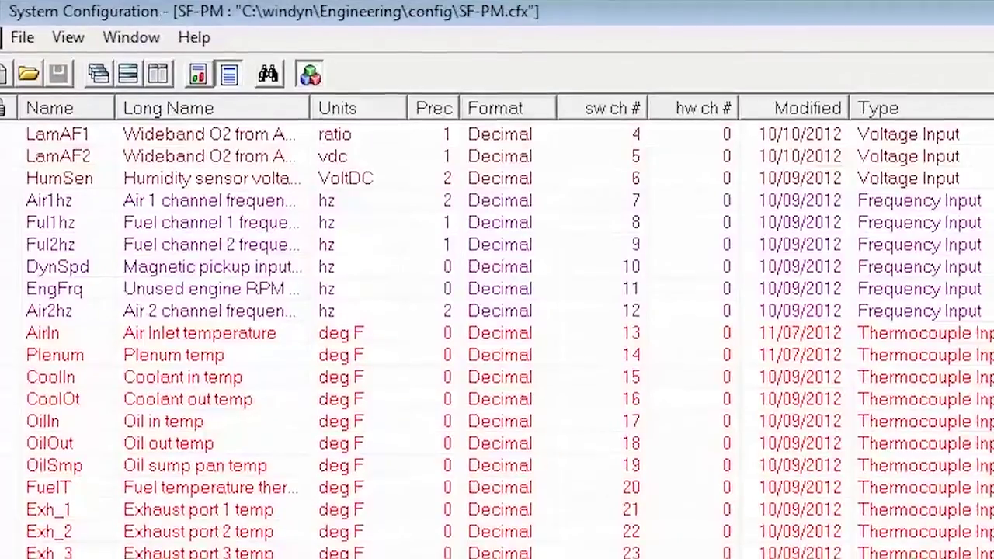
Scroll down the Test Setup and set the System Test Files test profile to Accel.
scroll(497, 334, down, 3)
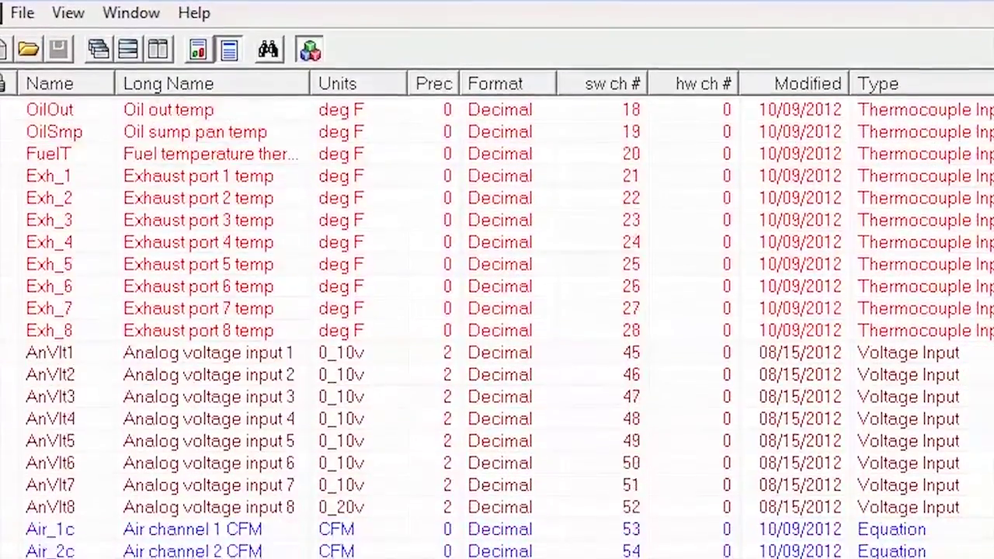
scroll(496, 326, down, 11)
scroll(497, 326, down, 6)
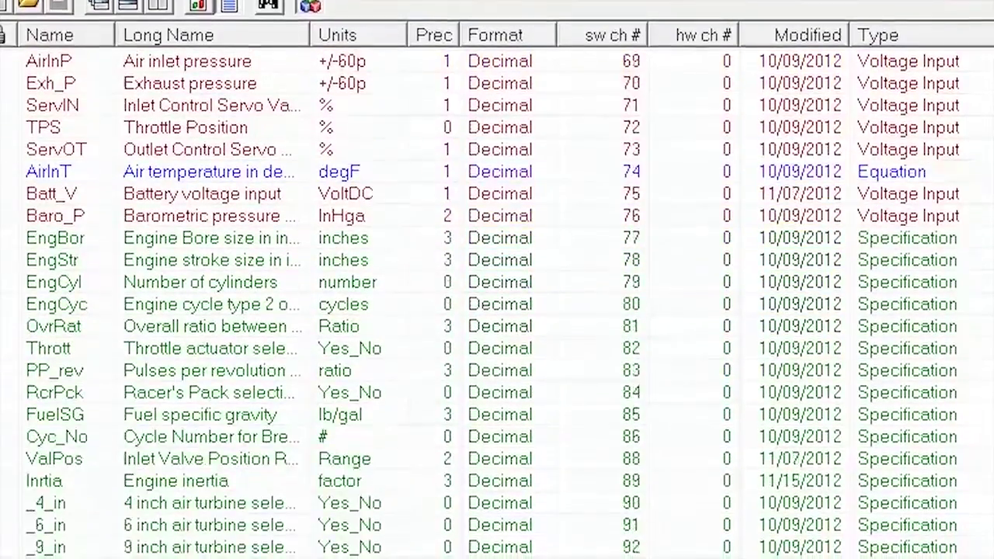
scroll(497, 326, down, 8)
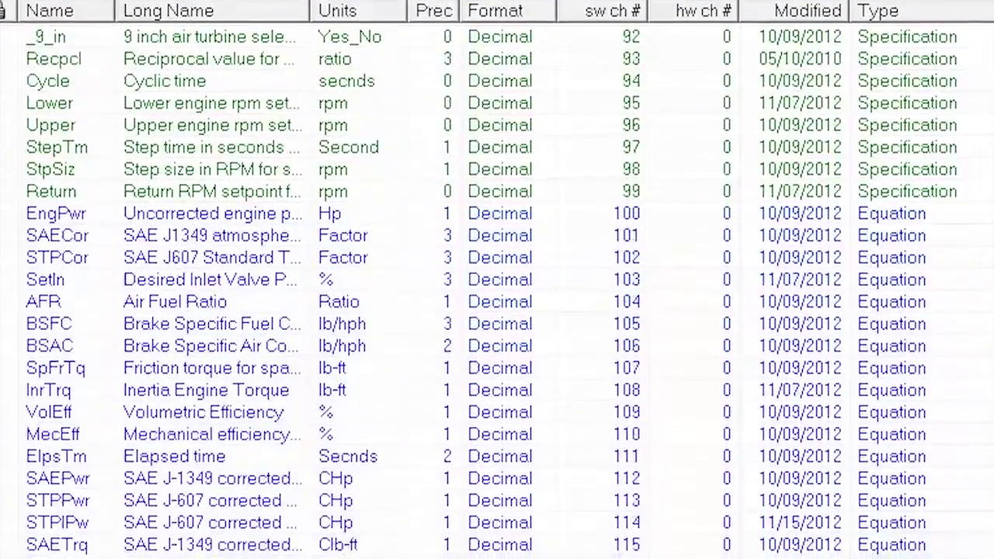
scroll(496, 326, down, 2)
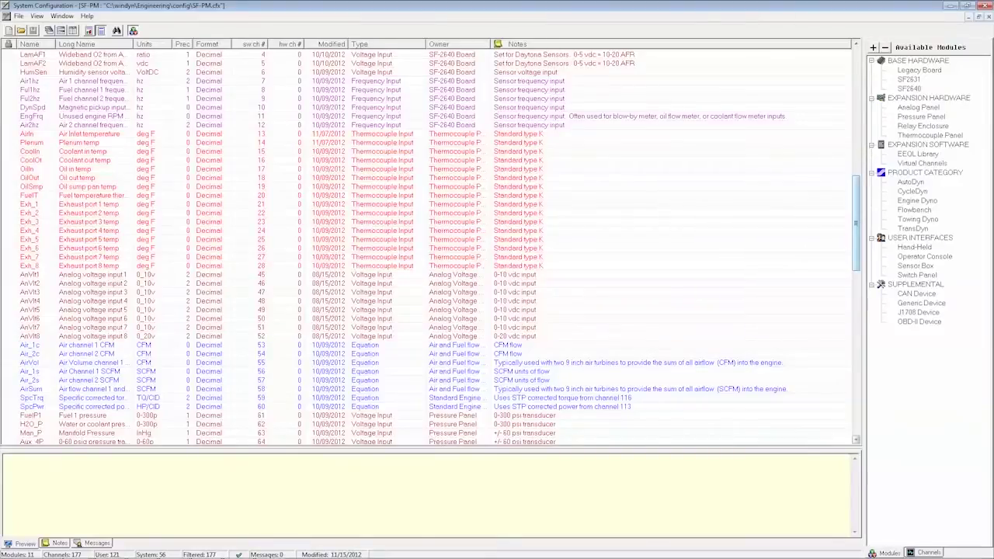
scroll(497, 326, down, 6)
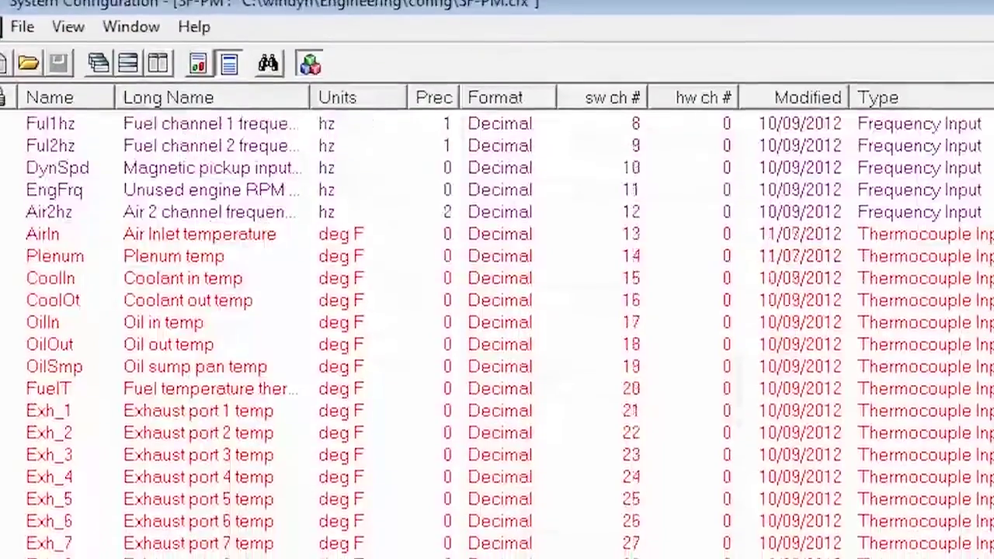
scroll(497, 326, down, 6)
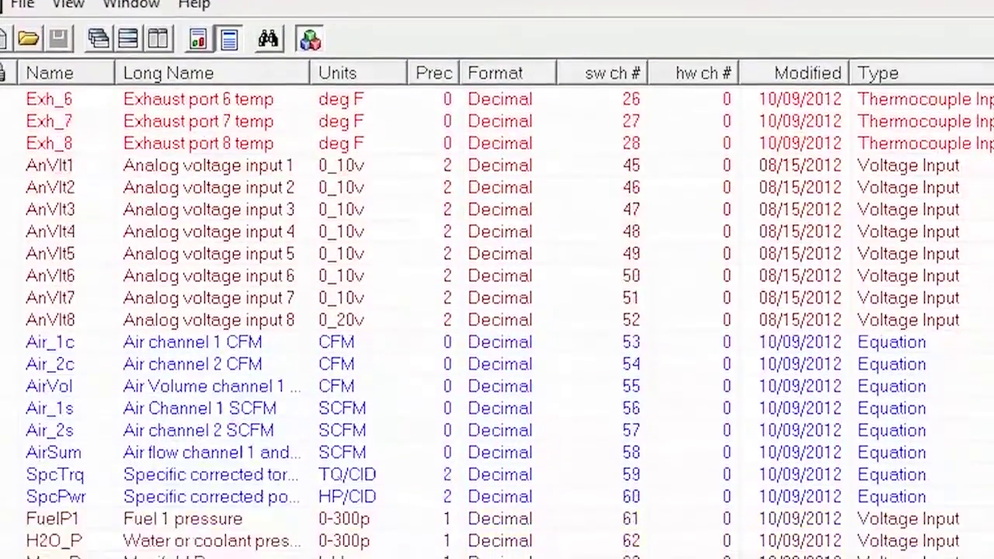
scroll(497, 326, down, 6)
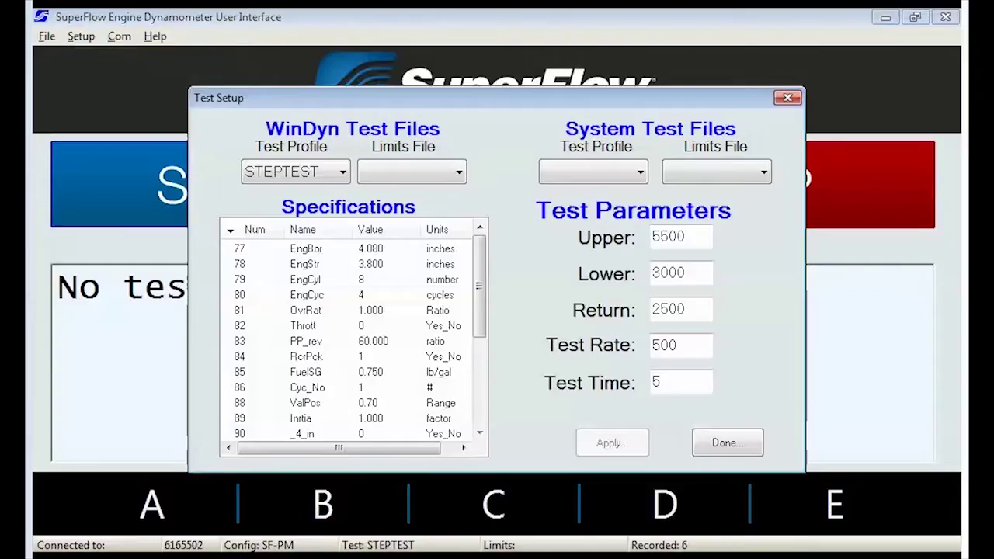
click(592, 172)
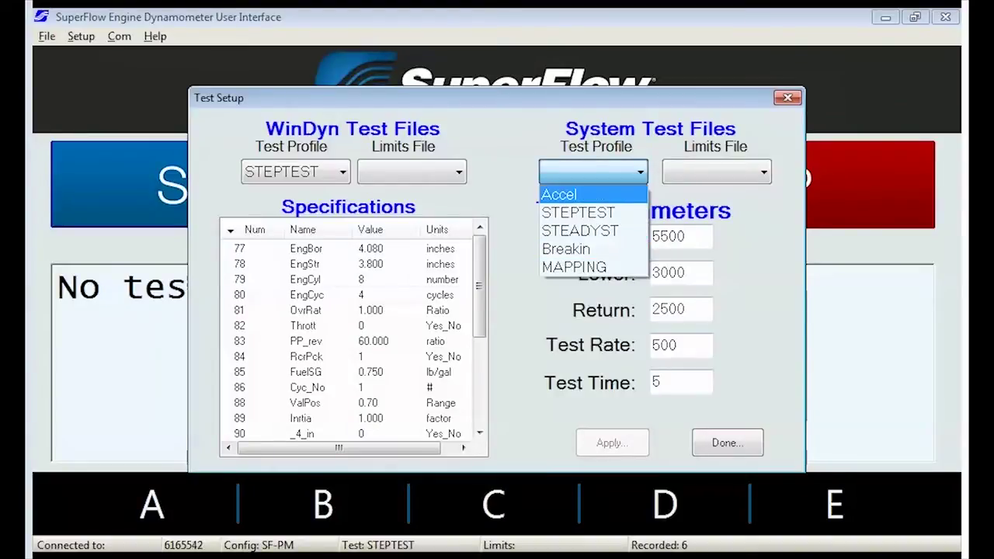
click(559, 194)
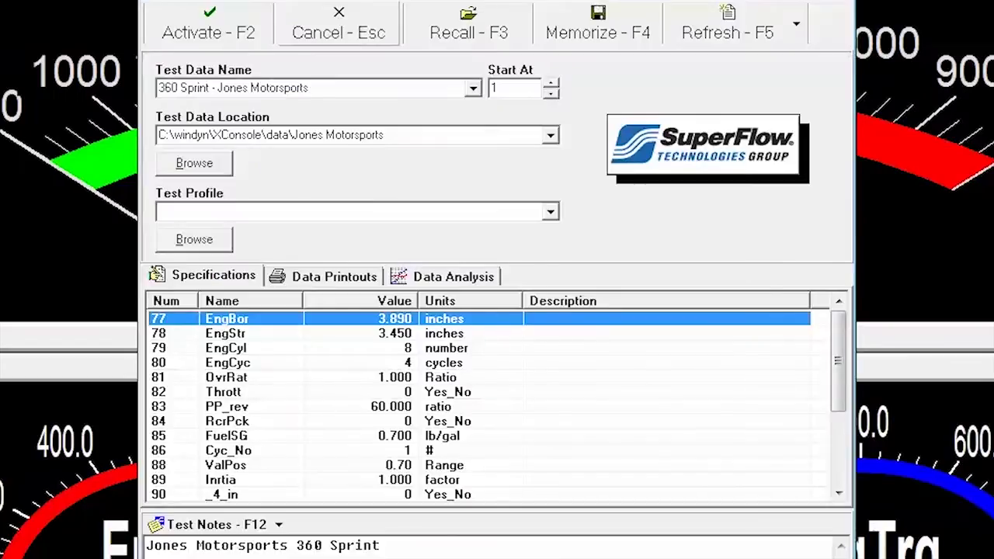
Recall the SuperFlow_Racing410 preferences (410 Sprint, Accel profile) and activate them to return to Main Monitoring.
key(F3)
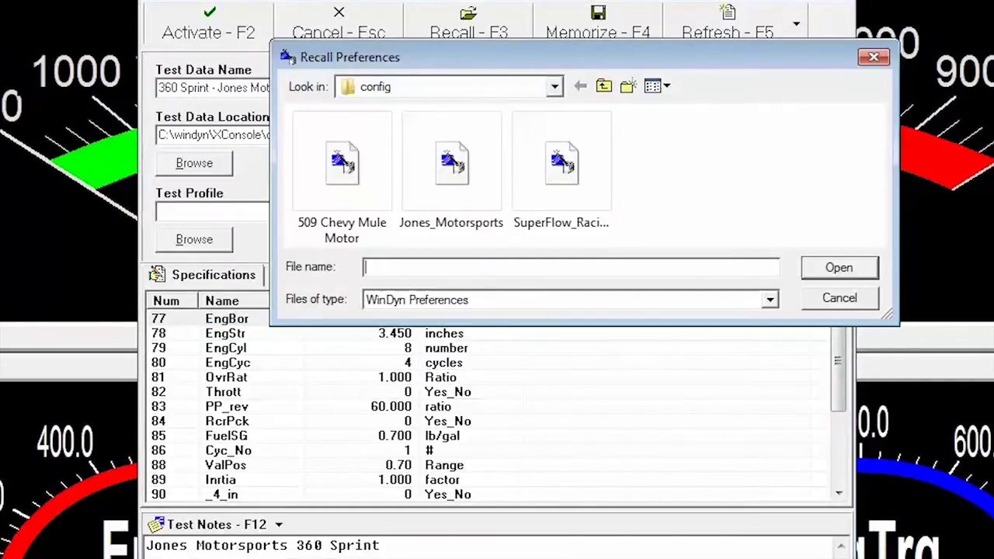
click(562, 170)
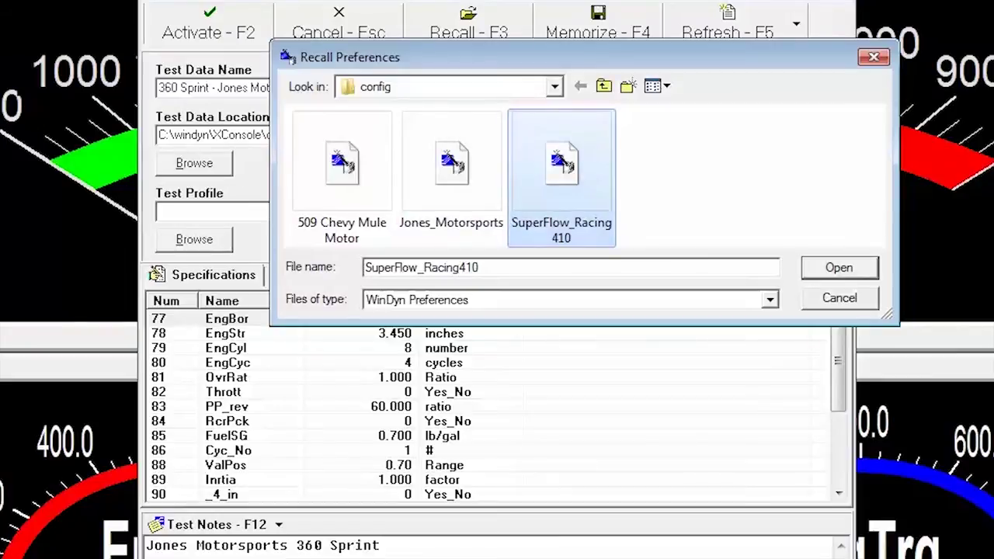
key(Return)
scroll(489, 403, down, 3)
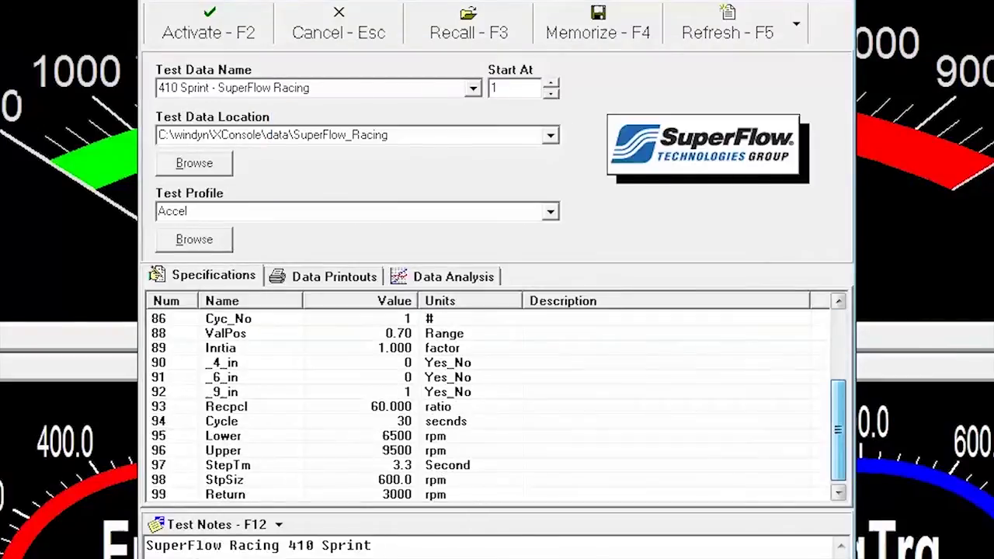
key(F2)
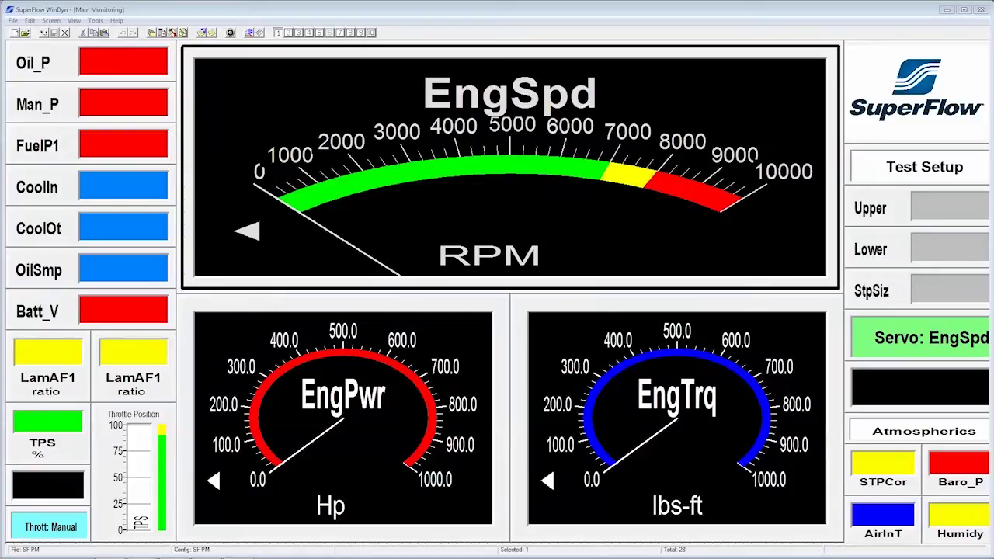
Select the EngPwr and EngTrq gauges and confirm orange for EngSpd's third range, ending at 8000.
click(343, 420)
ctrl+click(676, 419)
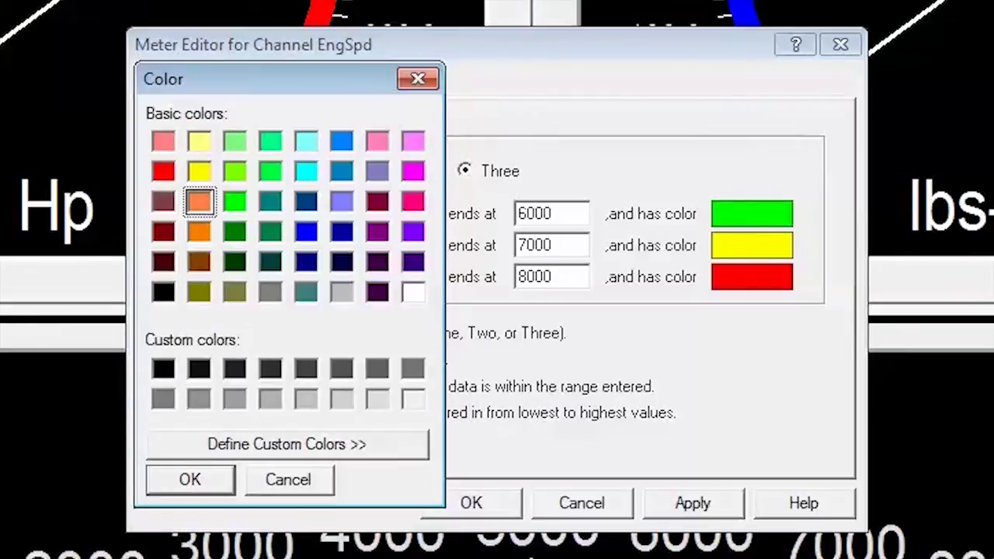
key(Return)
key(Return)
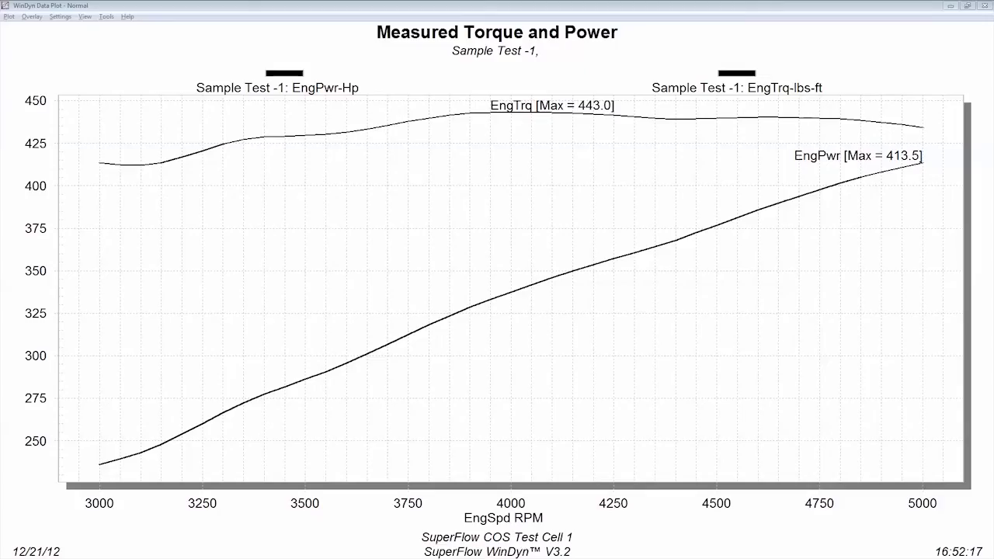
Overlay Sample Test -3, zoom on the 3550–4400 RPM torque curves, then restore full range.
key(alt+o)
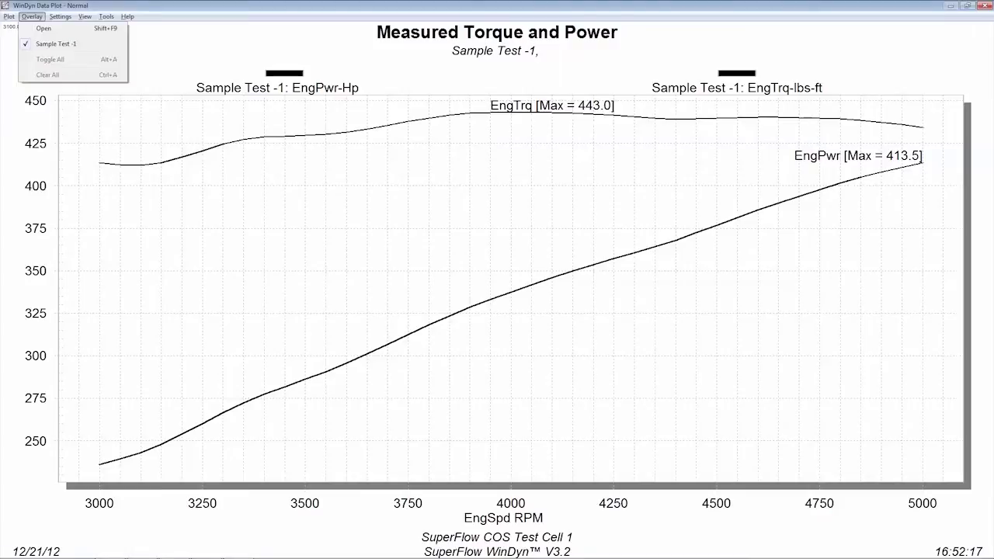
key(o)
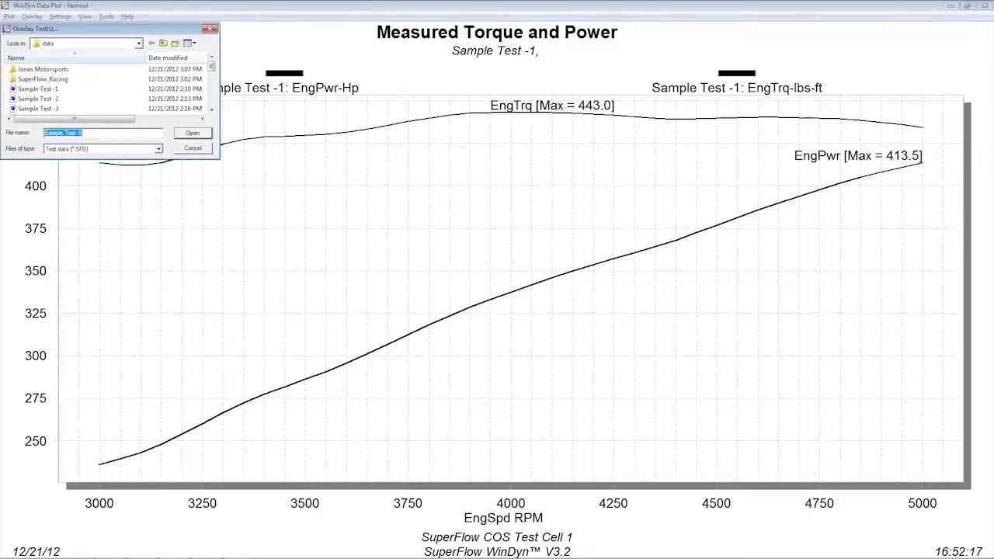
key(Return)
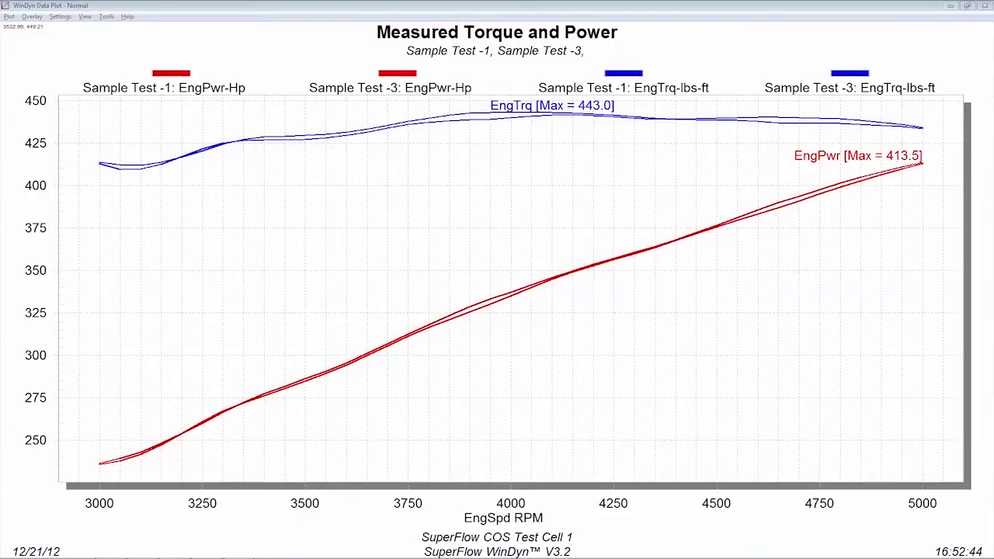
drag(671, 211, 671, 212)
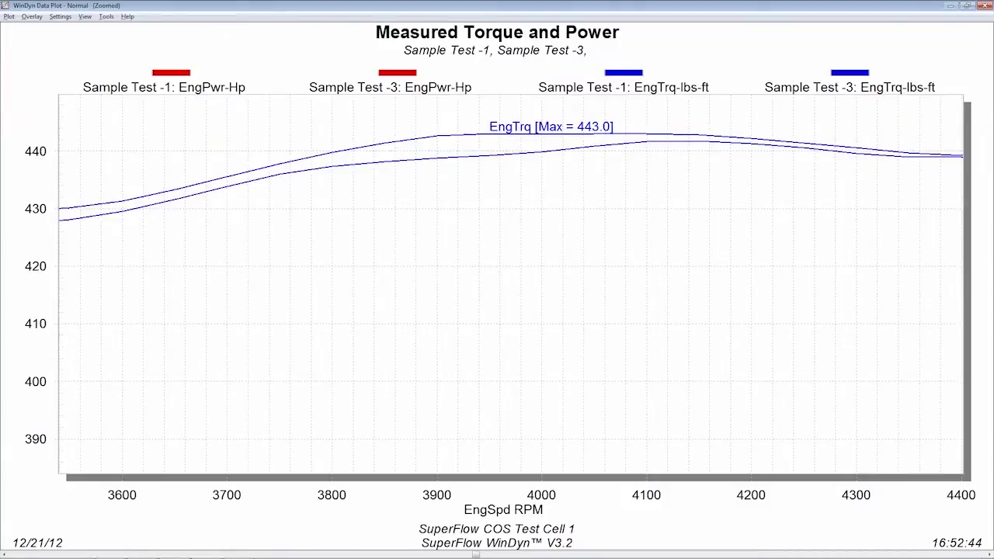
key(Escape)
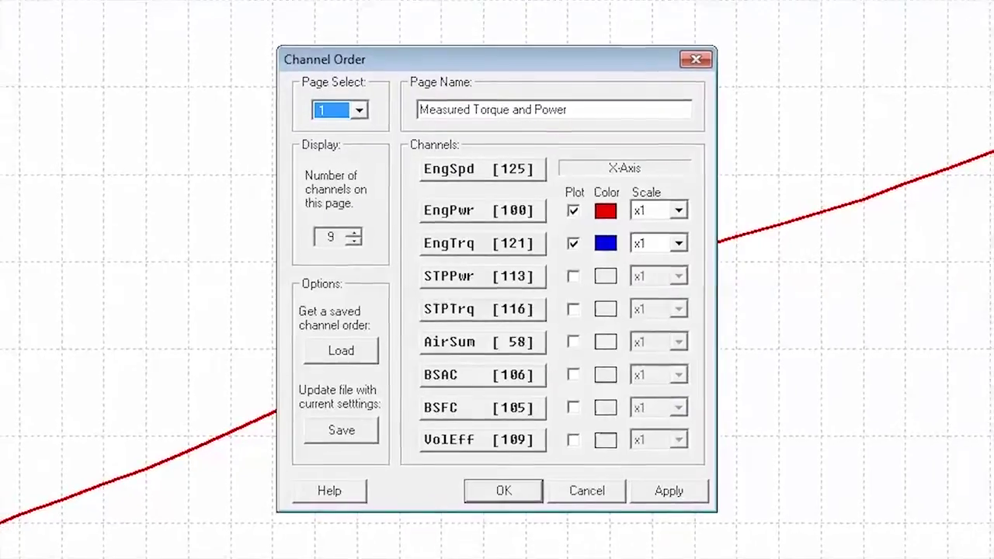
Plot STPPwr in green and STPTrq in purple, then bring up the test profile window.
click(568, 276)
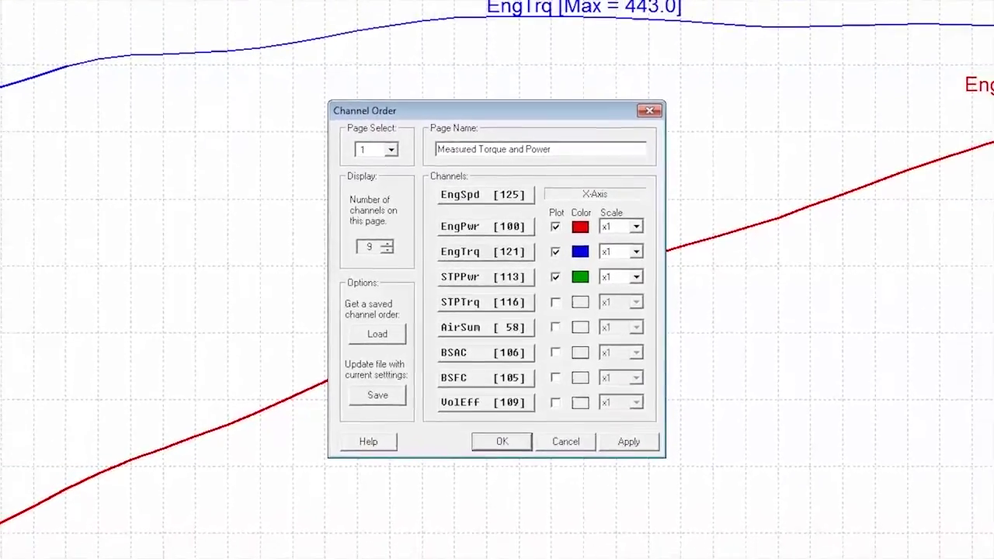
click(550, 300)
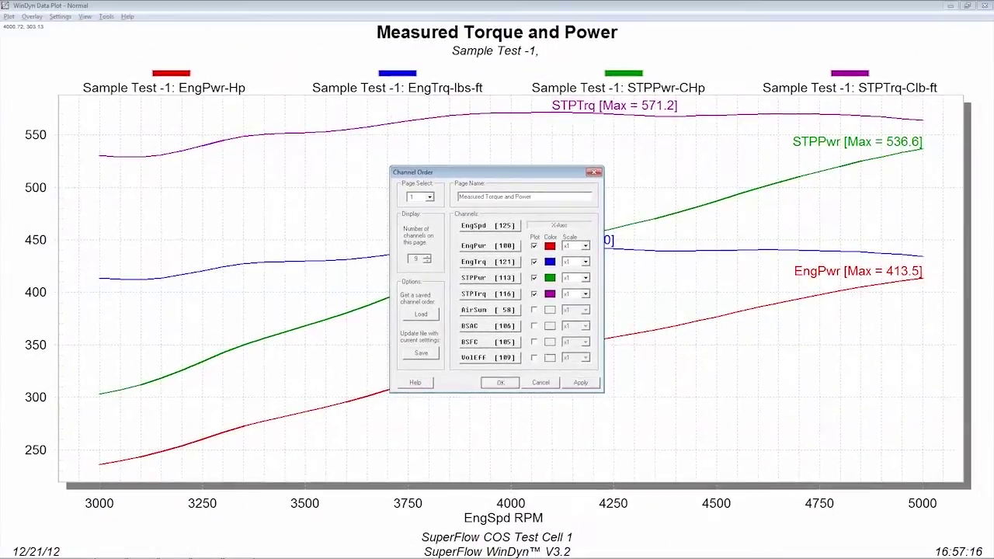
click(501, 382)
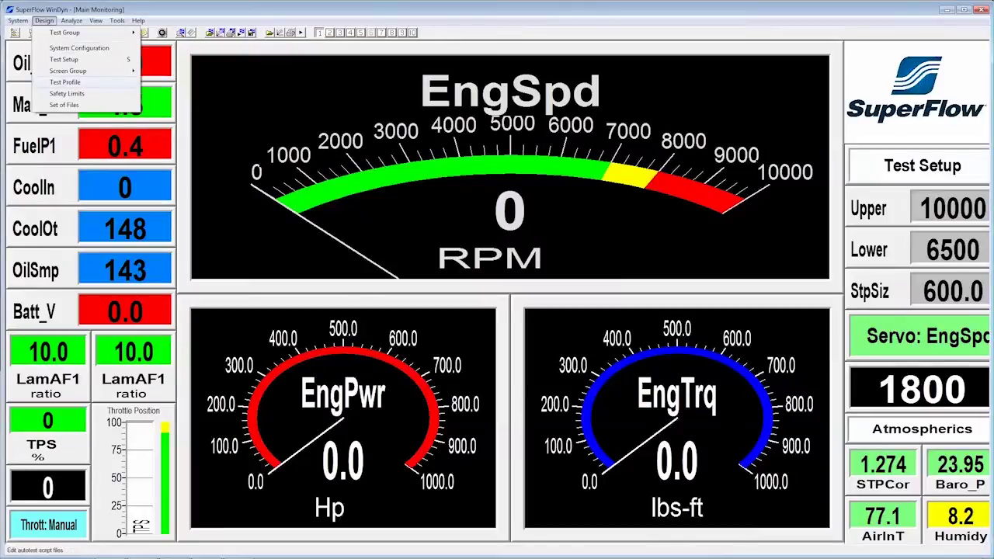
click(65, 82)
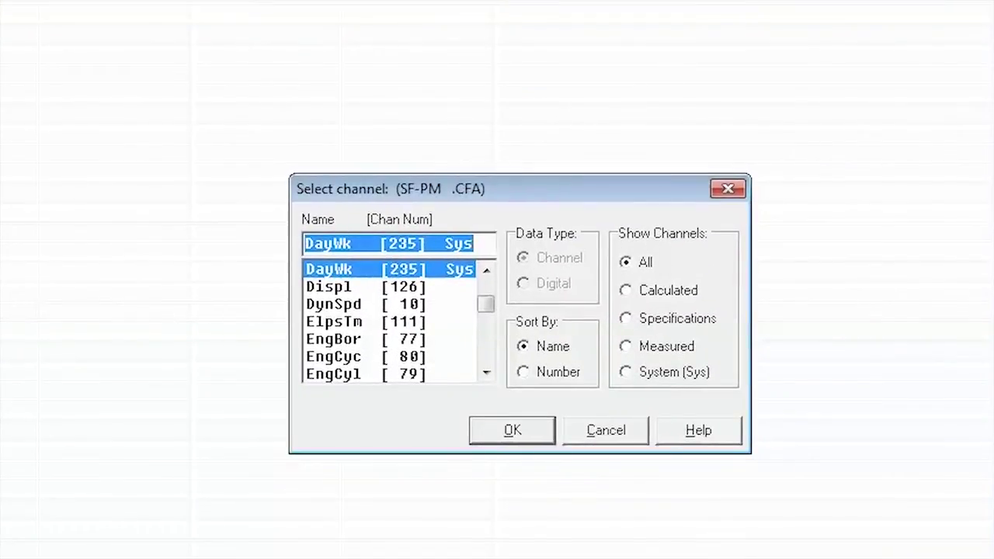
Choose the Oil_P [67] channel and select its 0.0 Low Alarm trip value.
text(oil)
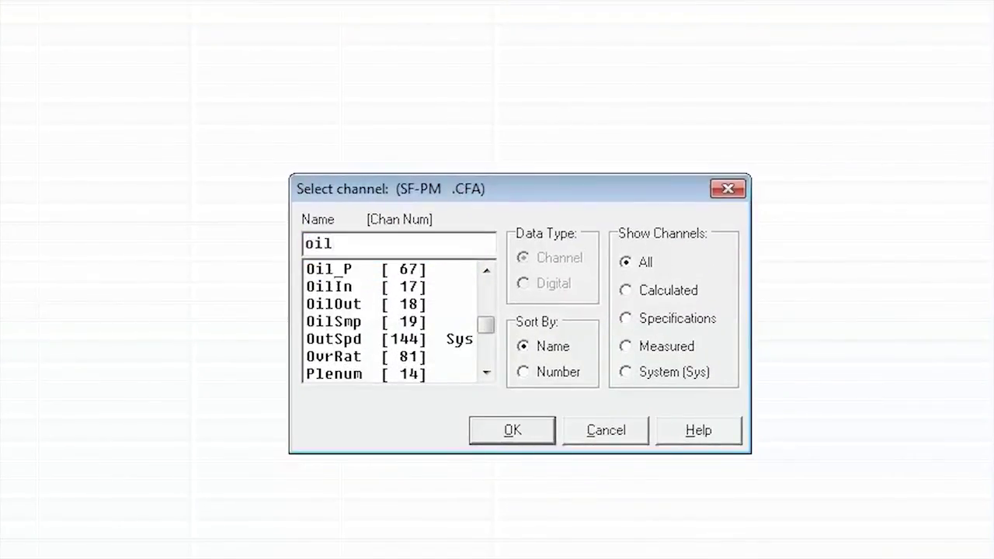
key(Down)
key(Return)
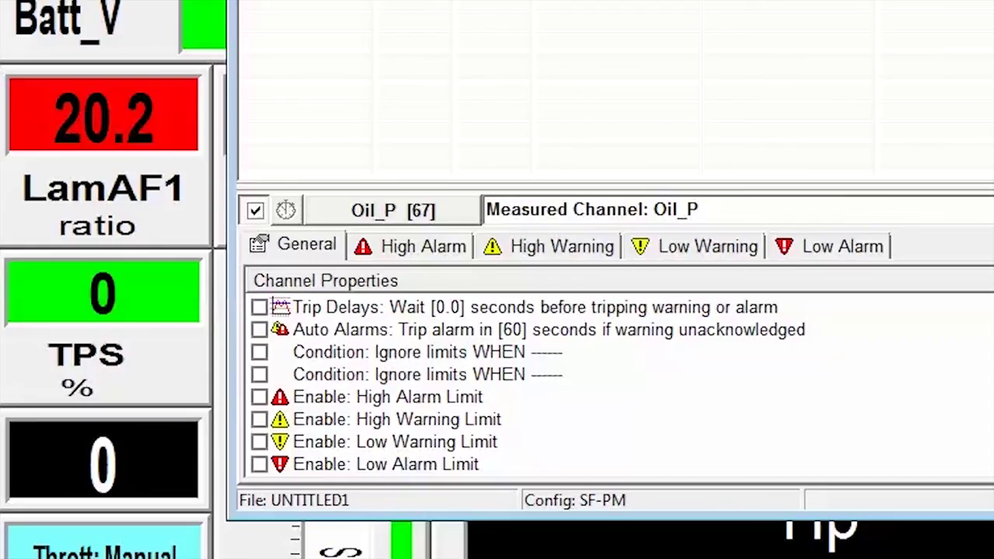
click(842, 246)
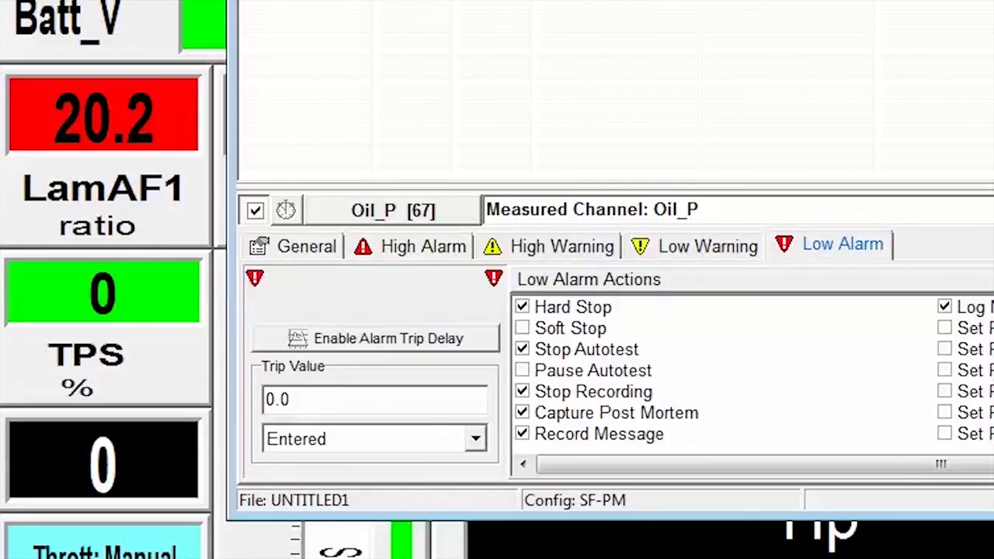
double_click(278, 399)
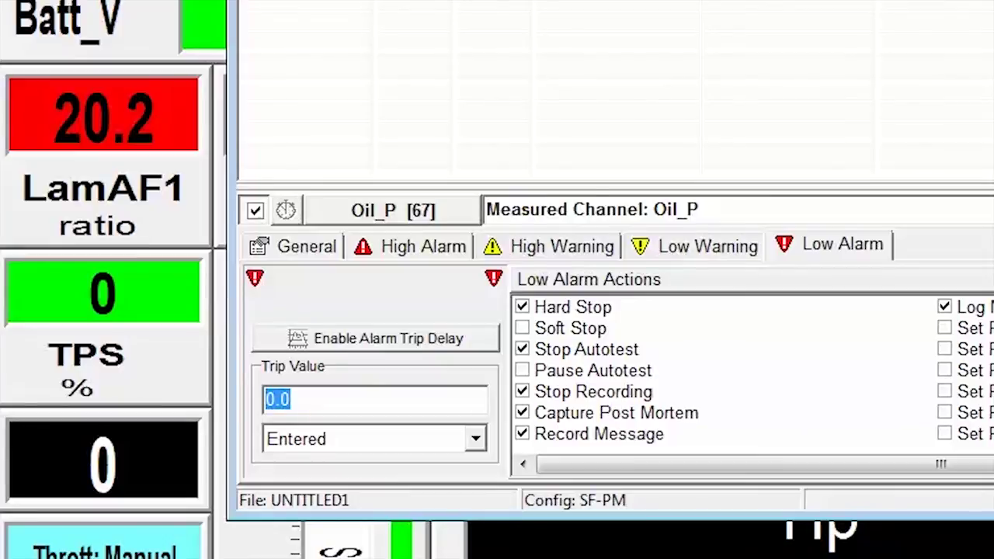